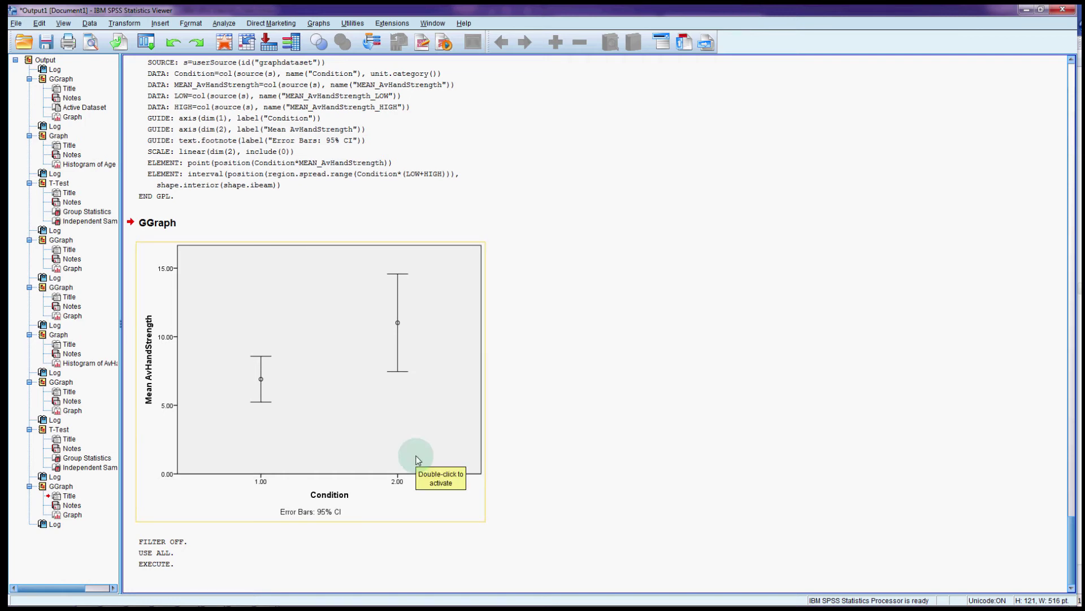
# Review the existing error-bar chart, FILTER OFF log and graph syntax entries in the output.
pyautogui.click(747, 16)
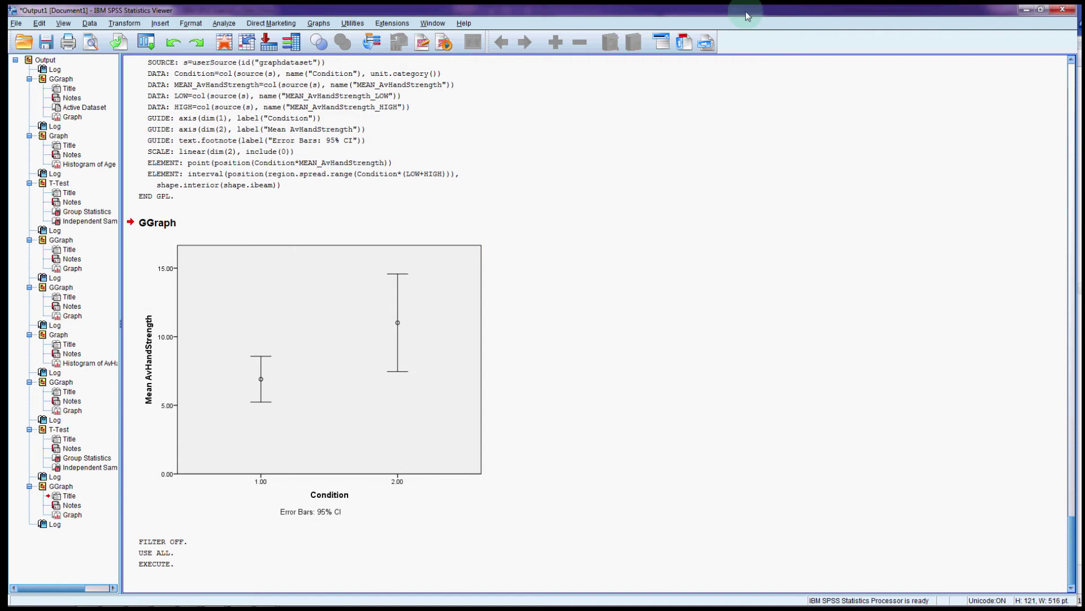
pyautogui.click(416, 458)
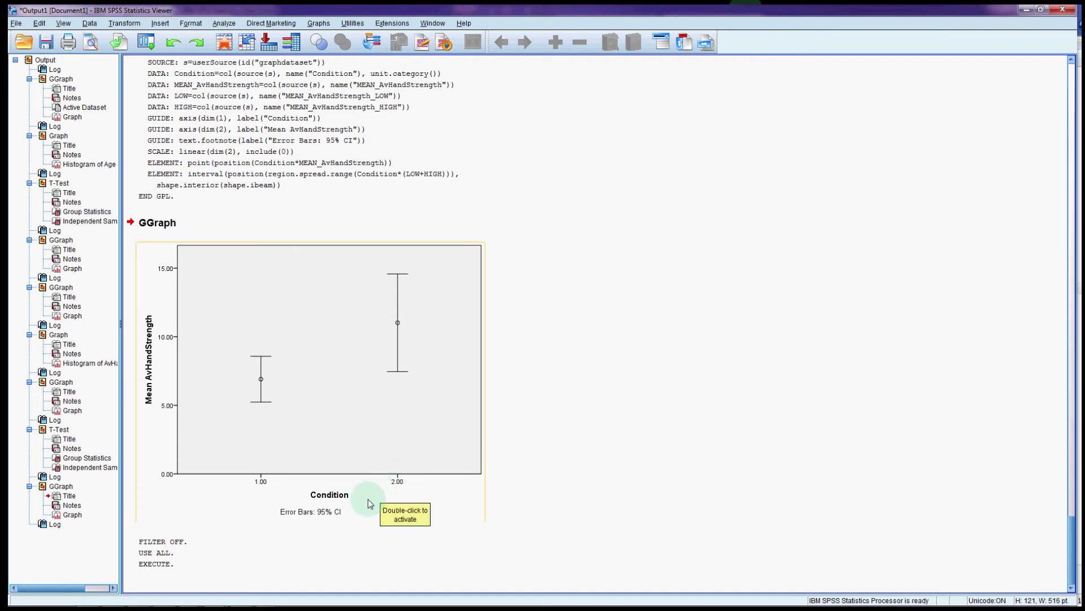
pyautogui.click(172, 549)
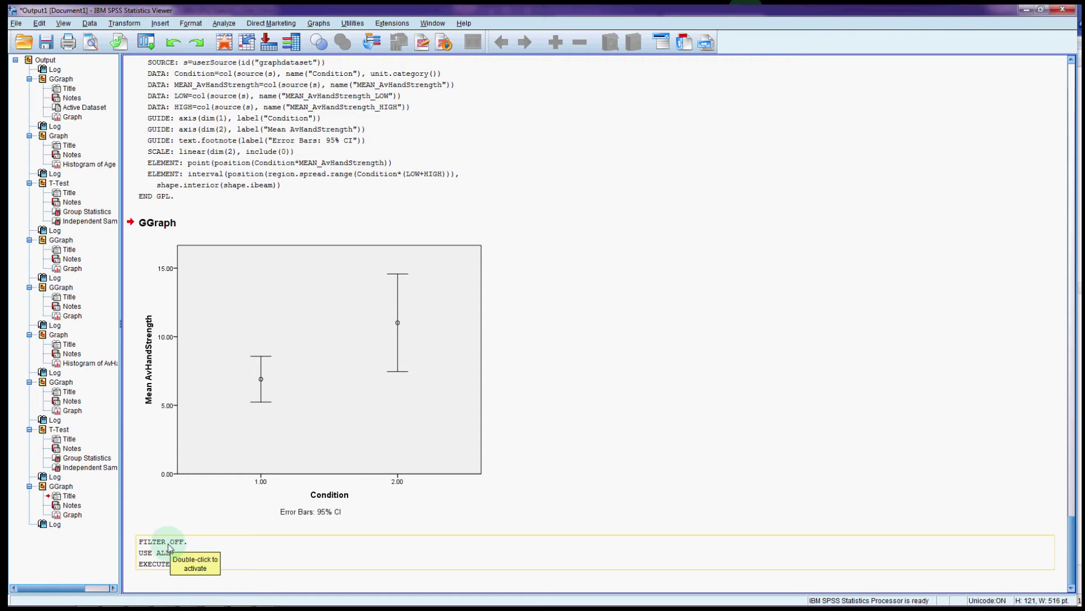
pyautogui.click(747, 16)
pyautogui.click(278, 435)
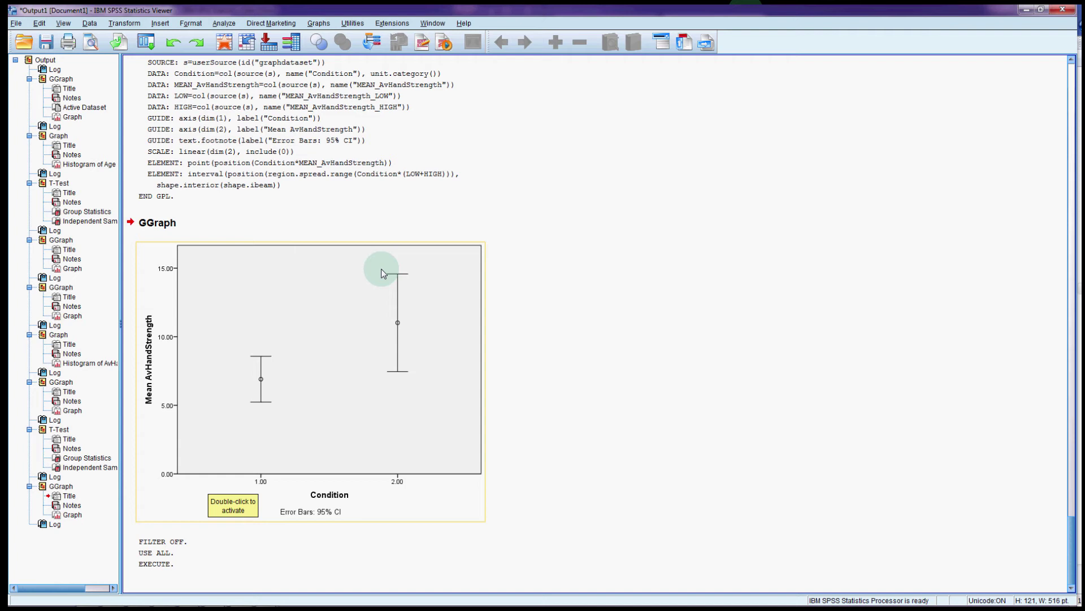
pyautogui.click(351, 225)
pyautogui.click(336, 196)
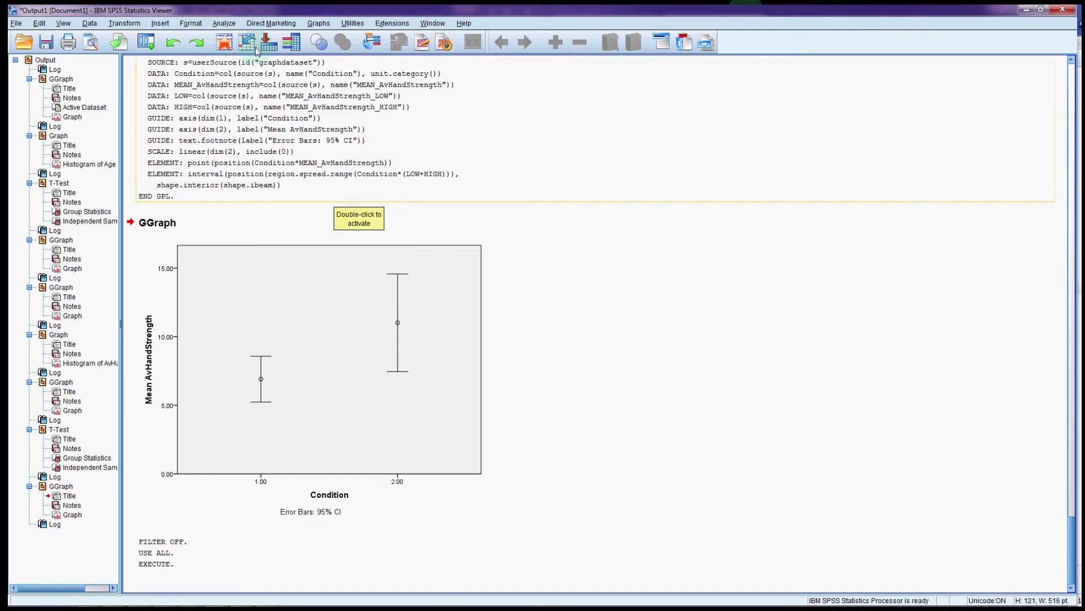
pyautogui.click(746, 13)
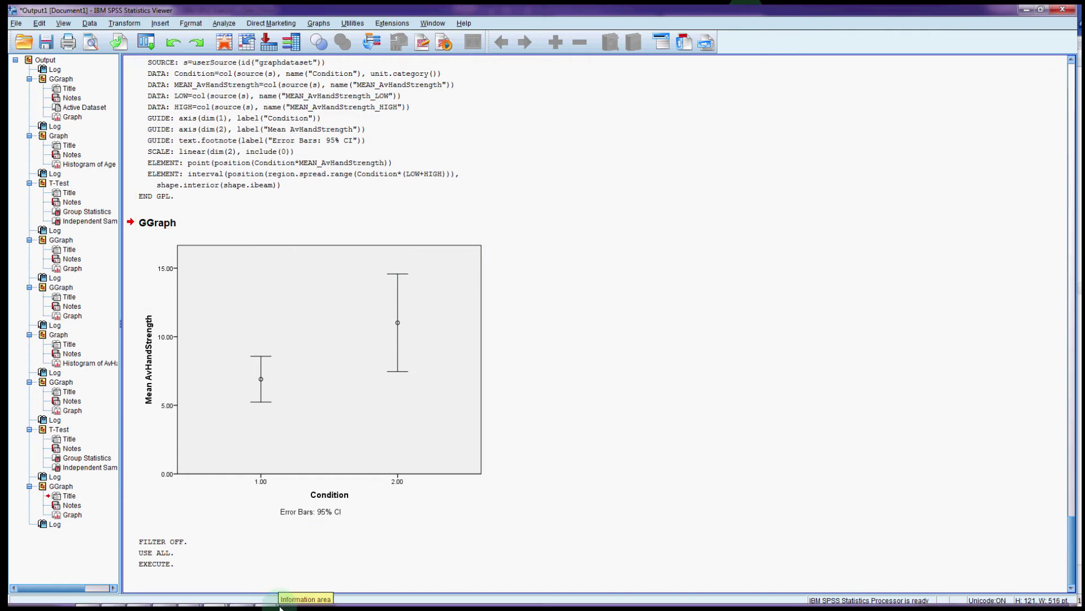
# Bring the hand grip data file's Data Editor to the front.
pyautogui.moveTo(280, 607)
pyautogui.click(220, 601)
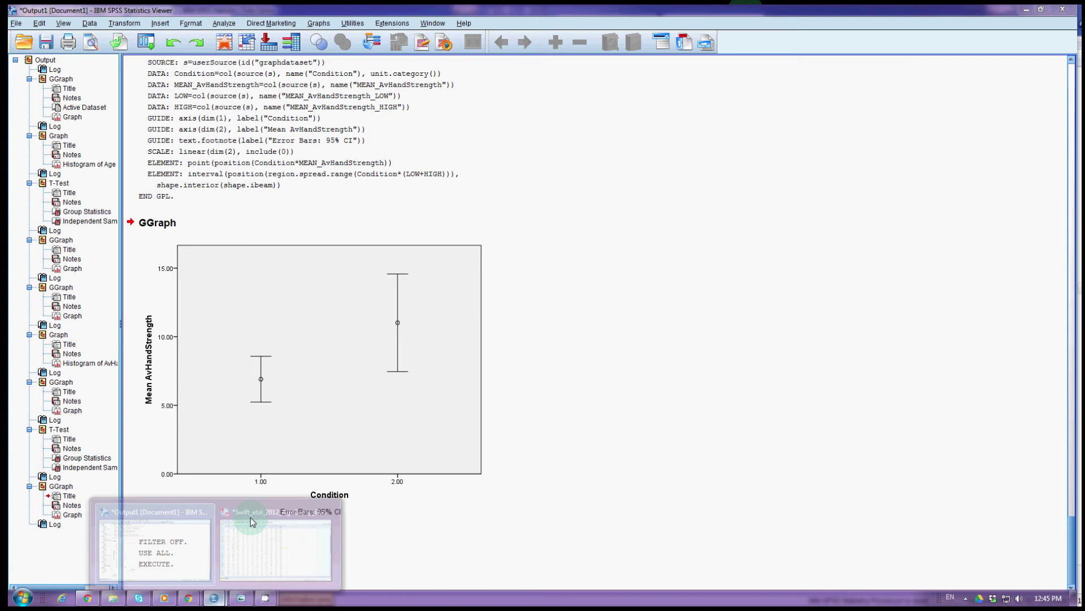
pyautogui.click(250, 517)
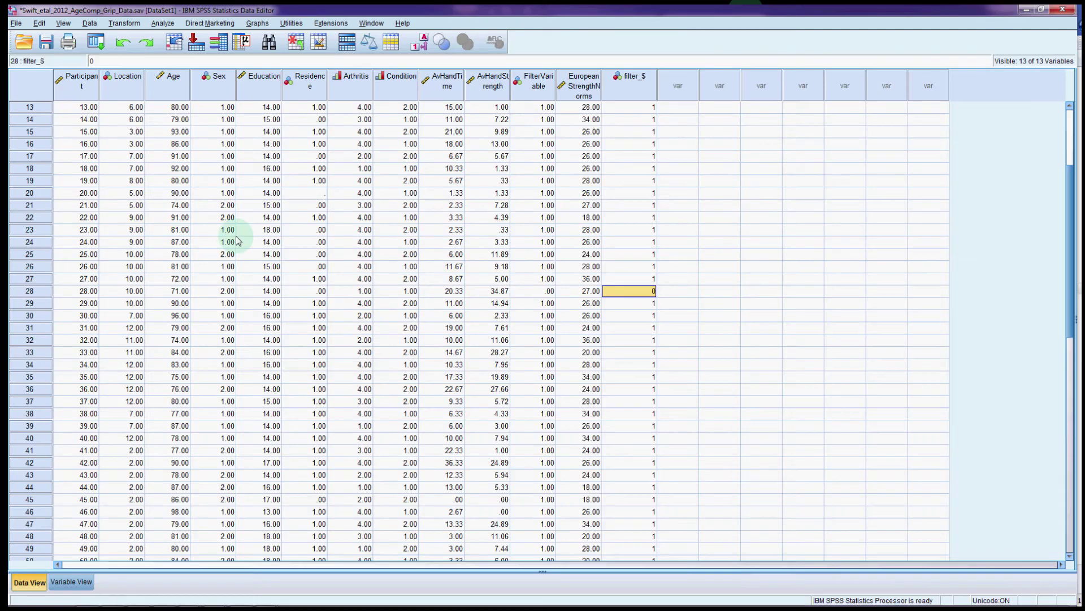
pyautogui.hotkey('alt', 'Tab')
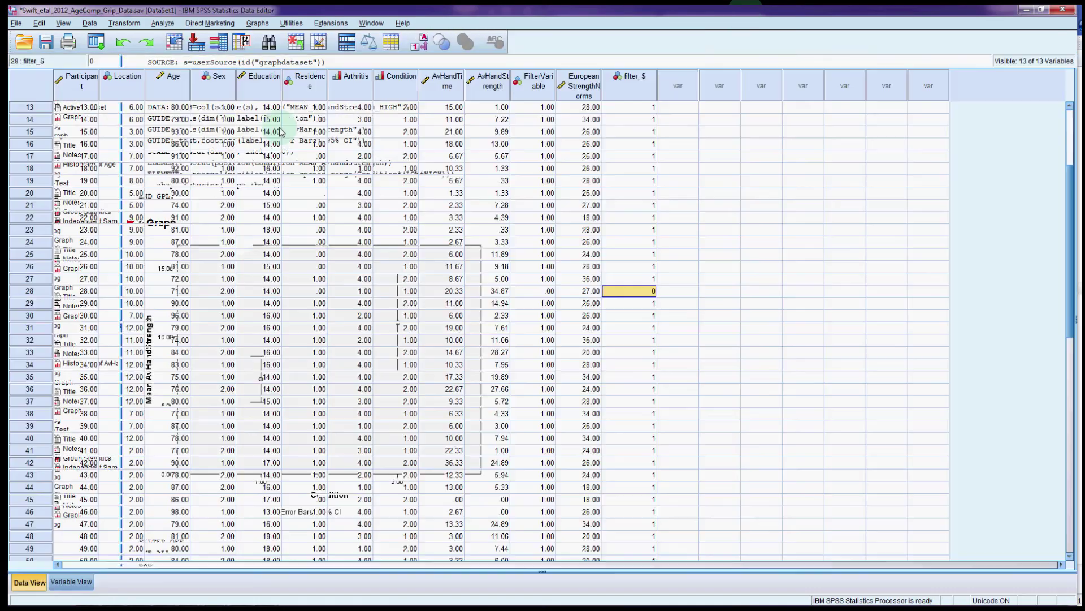
# Reset Chart Builder and lay out a simple boxplot with AvHandStrength on Y and Sex on X.
pyautogui.moveTo(214, 88)
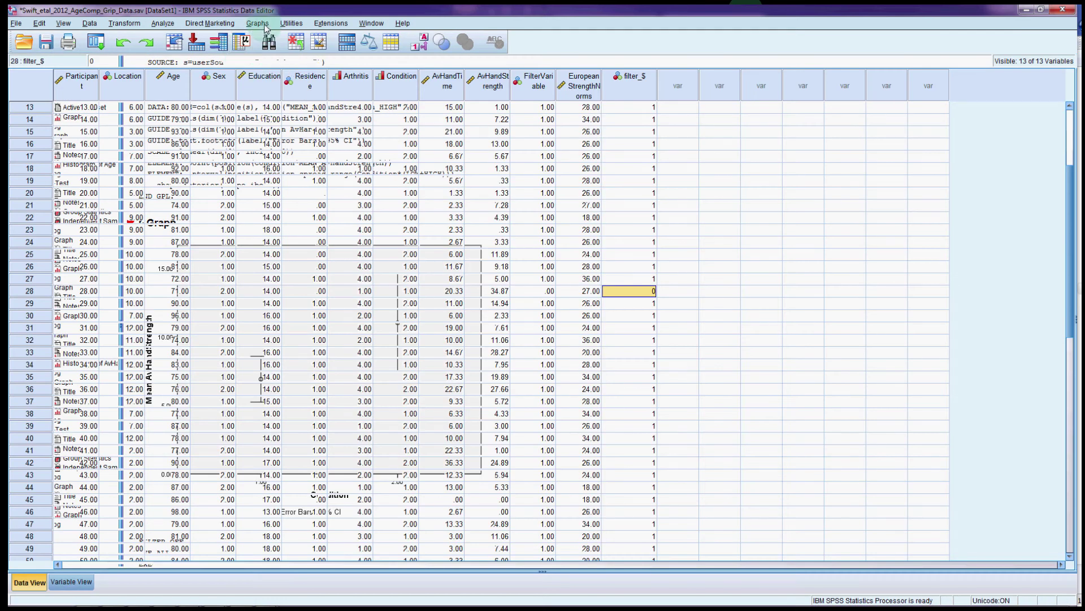
pyautogui.click(259, 23)
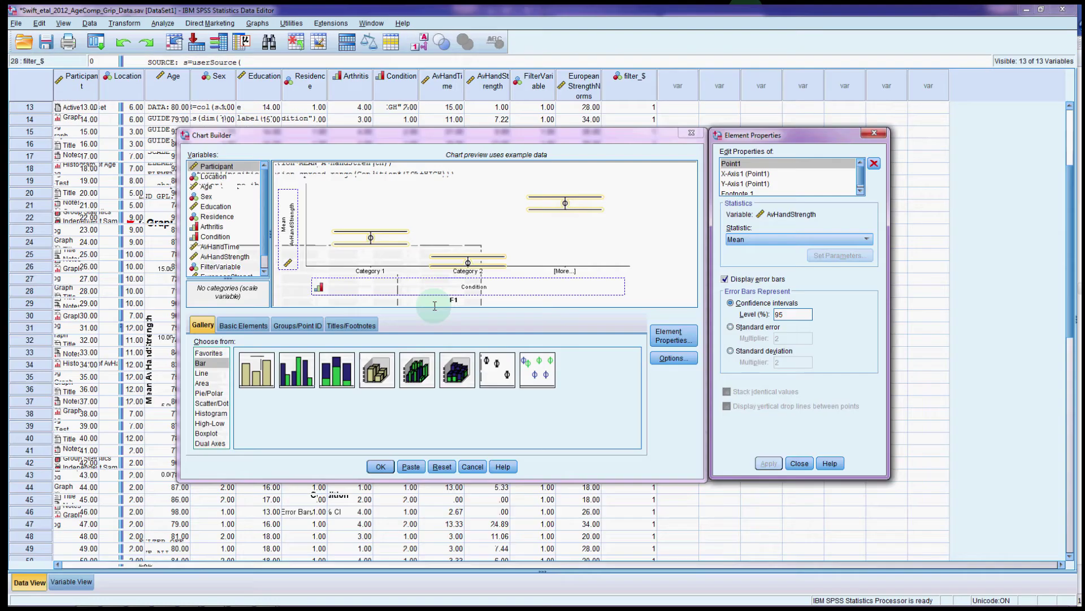
pyautogui.click(443, 467)
pyautogui.click(207, 433)
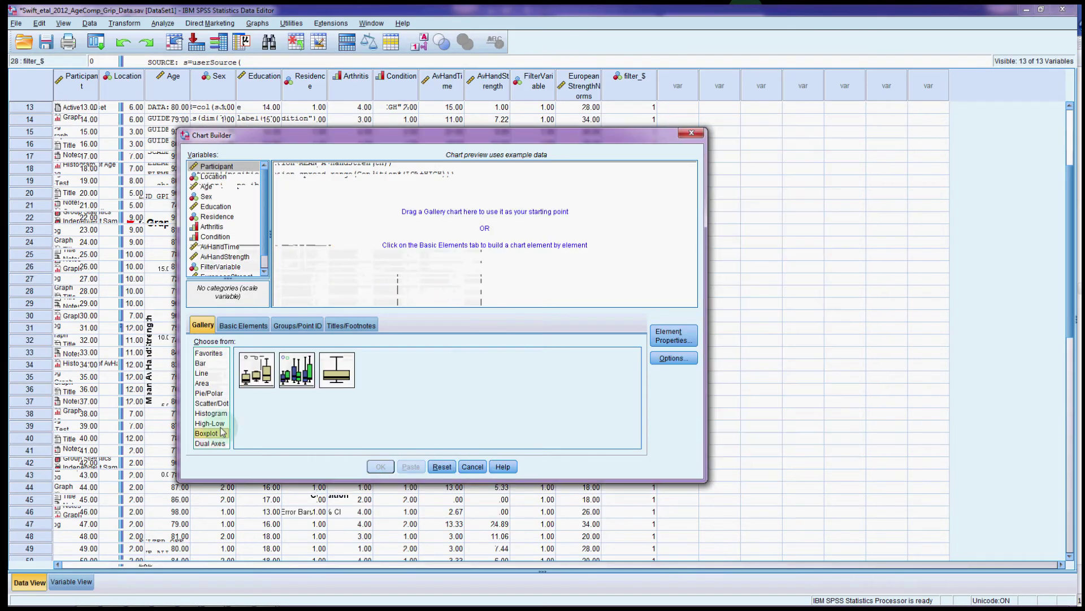
pyautogui.moveTo(256, 370); pyautogui.dragTo(381, 249)
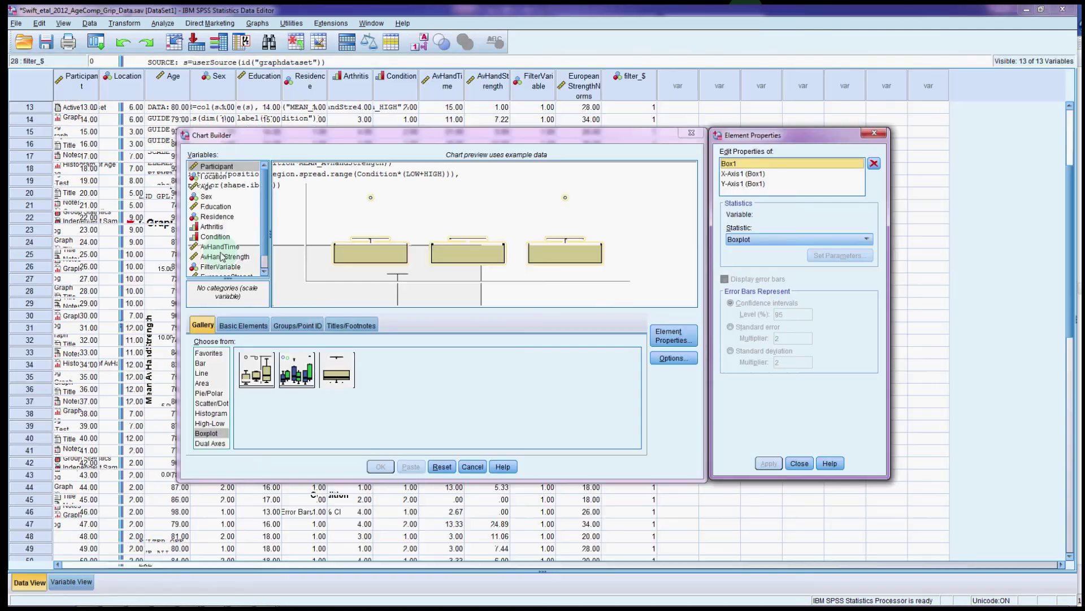
pyautogui.moveTo(222, 256); pyautogui.dragTo(280, 229)
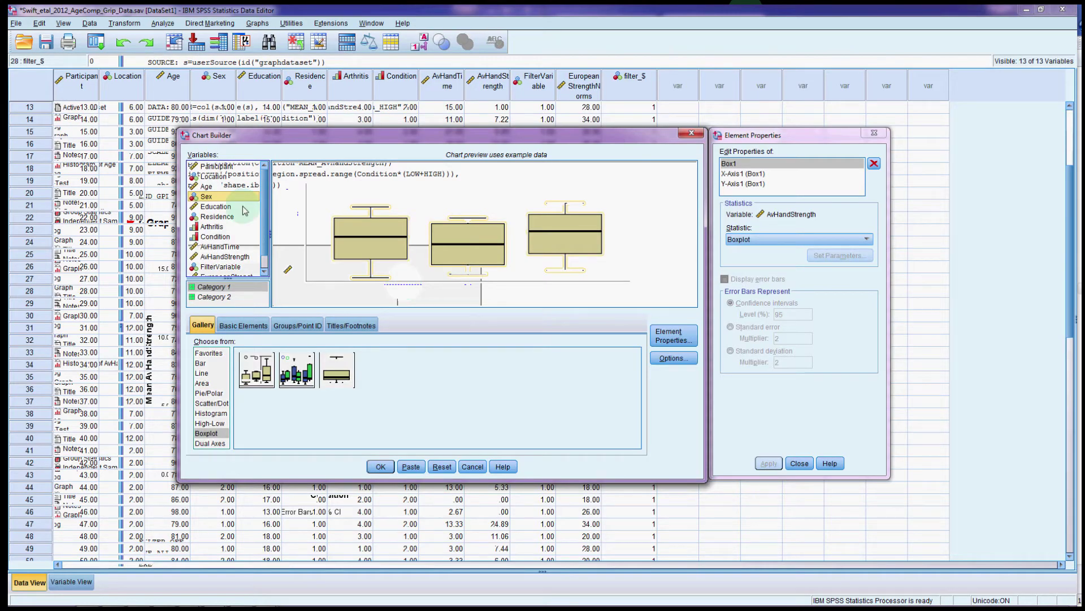
pyautogui.moveTo(244, 211); pyautogui.dragTo(438, 308)
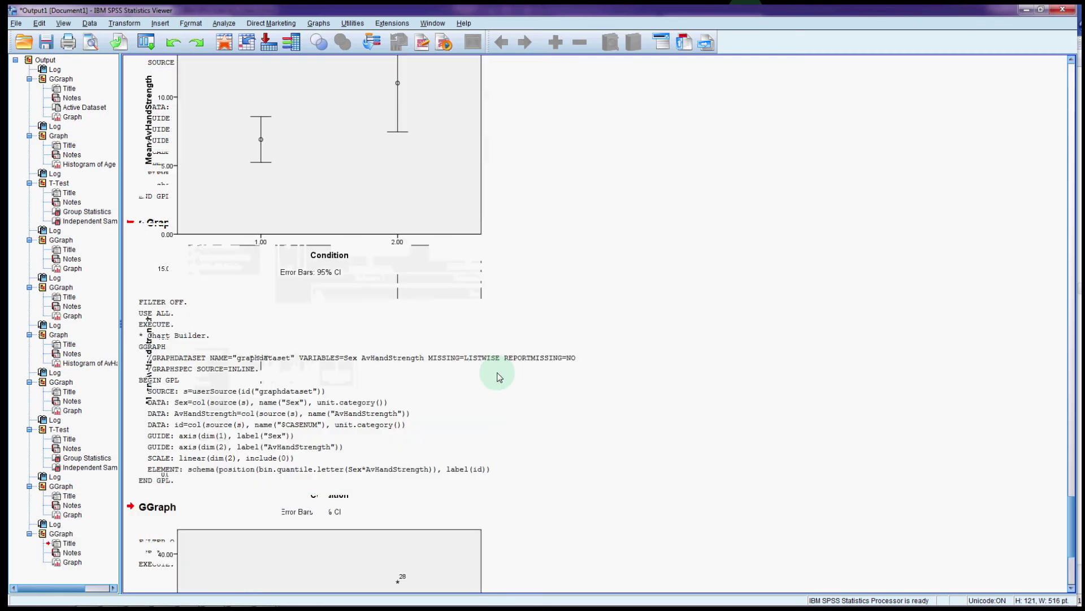
pyautogui.click(260, 363)
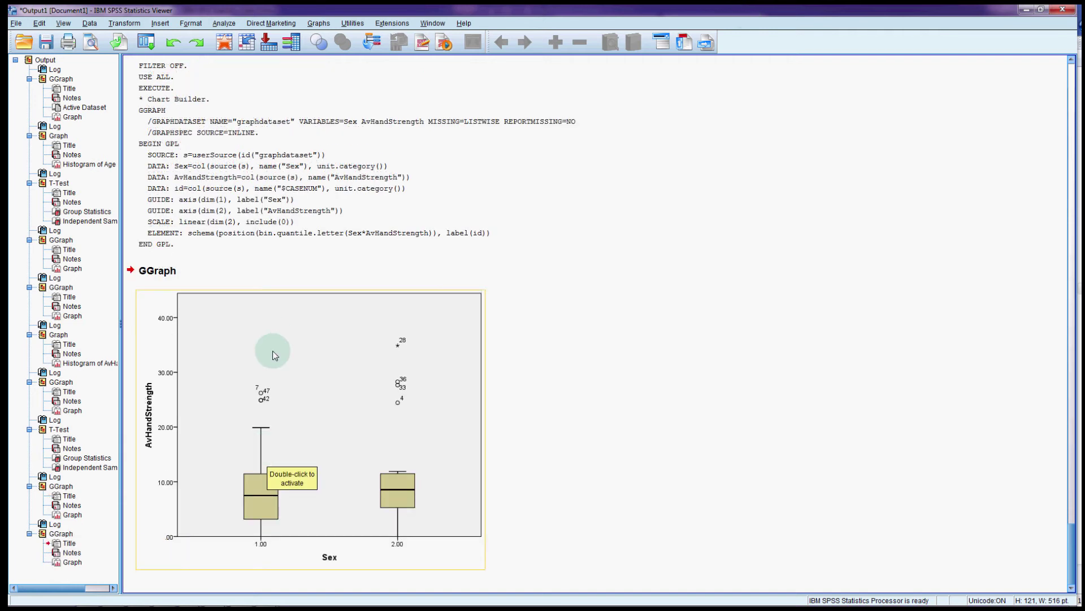
# Create a legacy histogram of AvHandStrength with normal curve, paneled in rows by Sex instead of Condition.
pyautogui.click(321, 23)
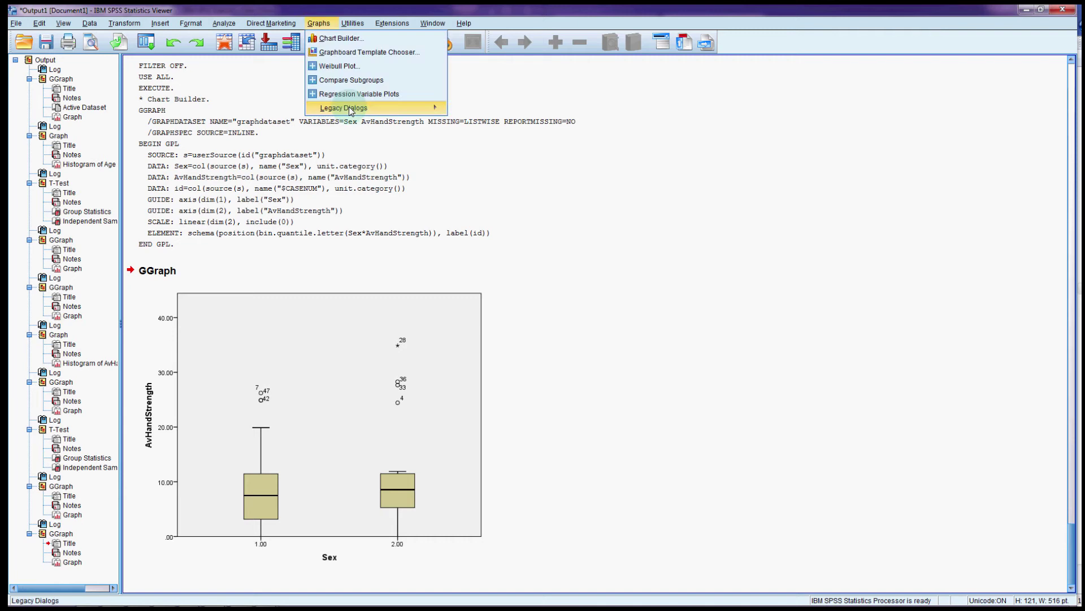
pyautogui.click(273, 352)
pyautogui.click(318, 23)
pyautogui.moveTo(367, 108)
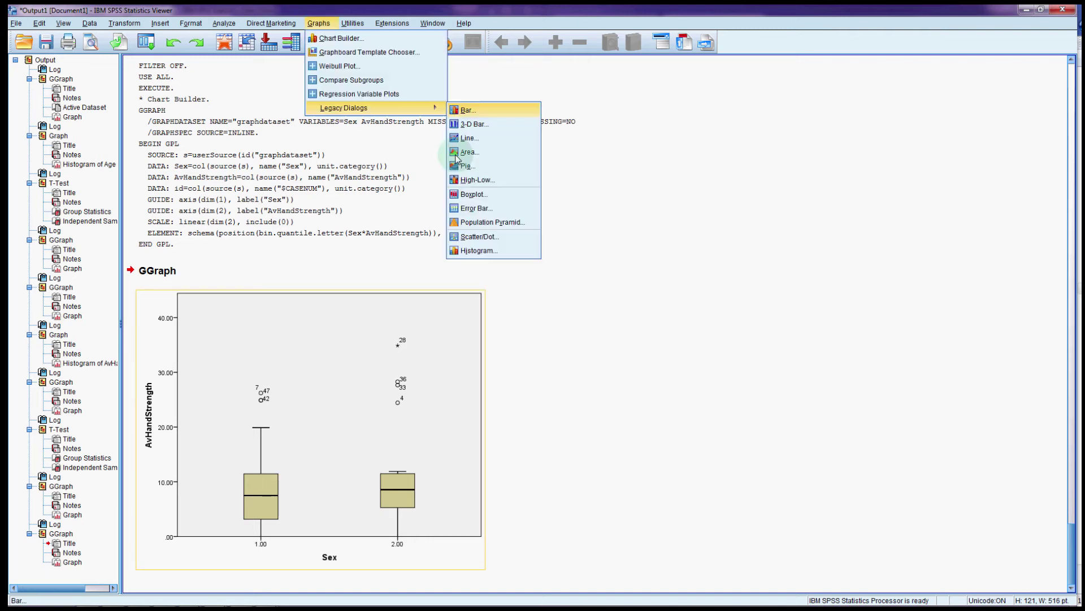
pyautogui.click(465, 252)
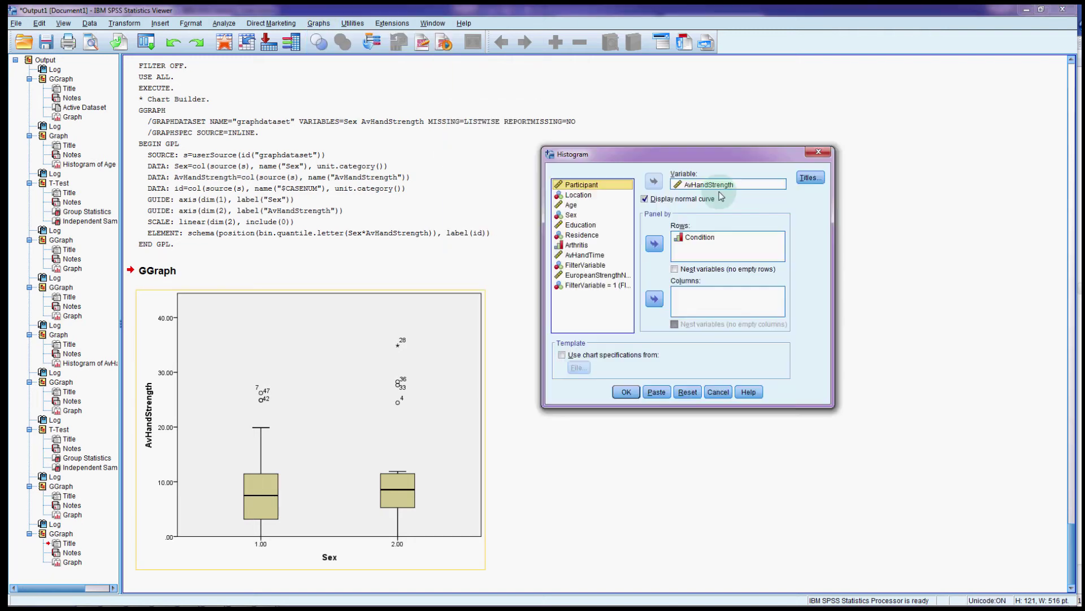
pyautogui.click(699, 237)
pyautogui.click(654, 243)
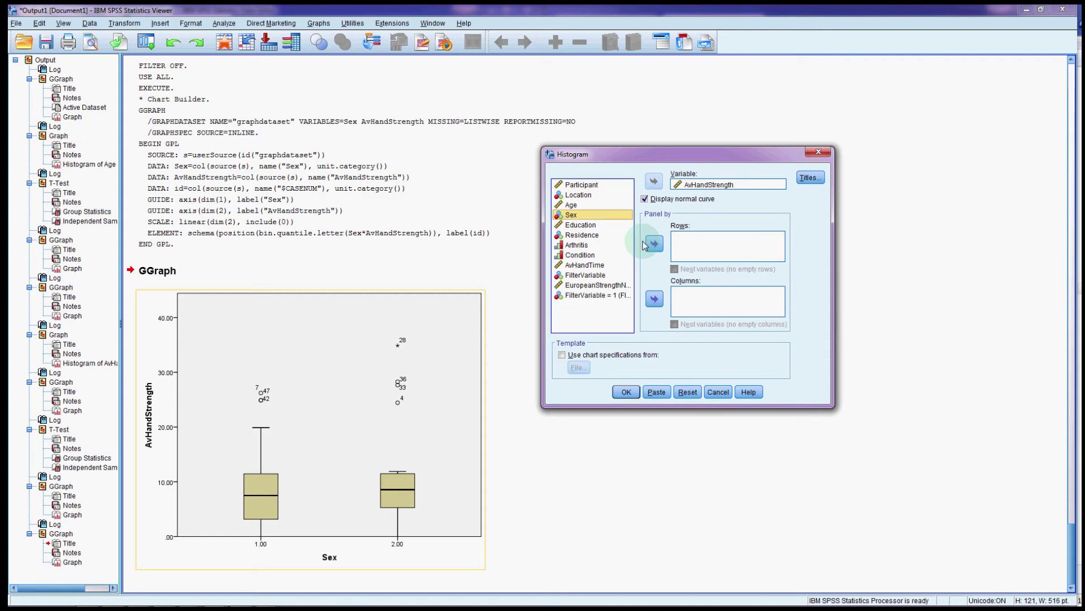
pyautogui.click(646, 244)
pyautogui.click(625, 392)
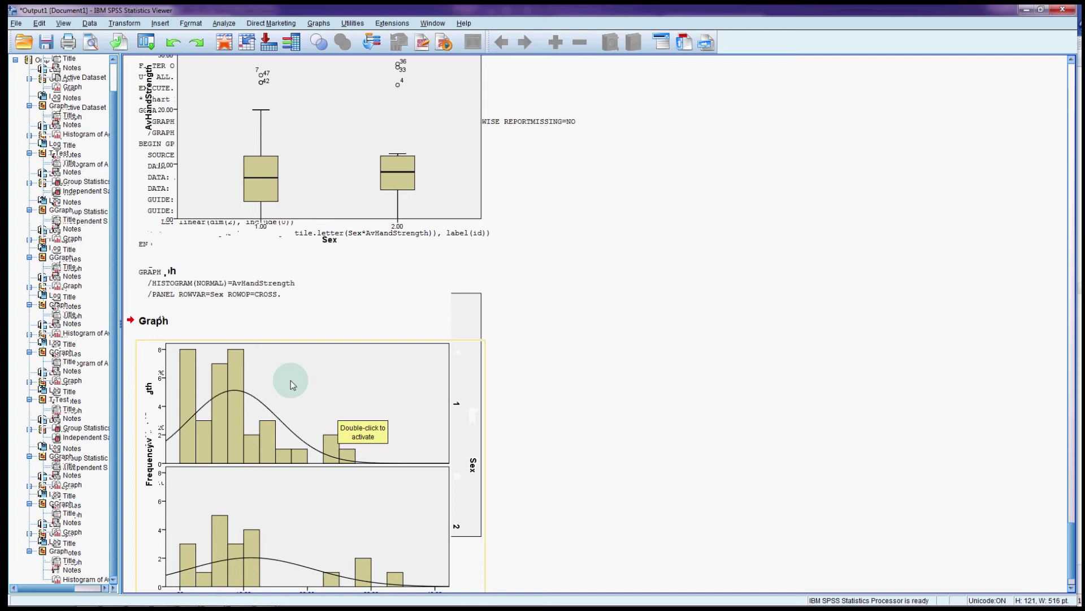
# Scroll through the output to check the Sex-paneled histograms and the boxplot.
pyautogui.scroll(-3, 291, 381)
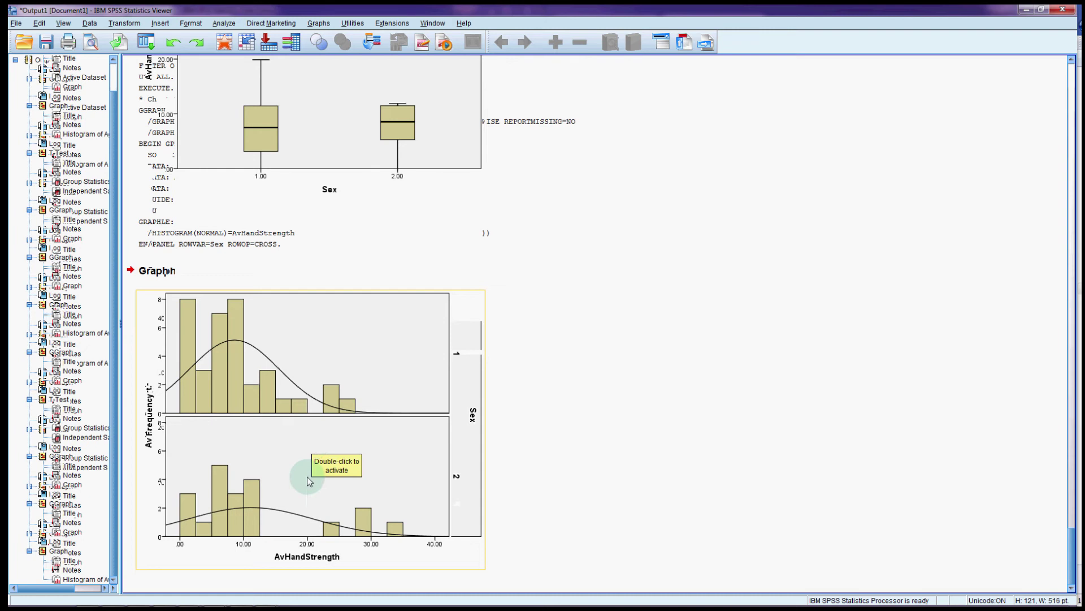
pyautogui.click(526, 419)
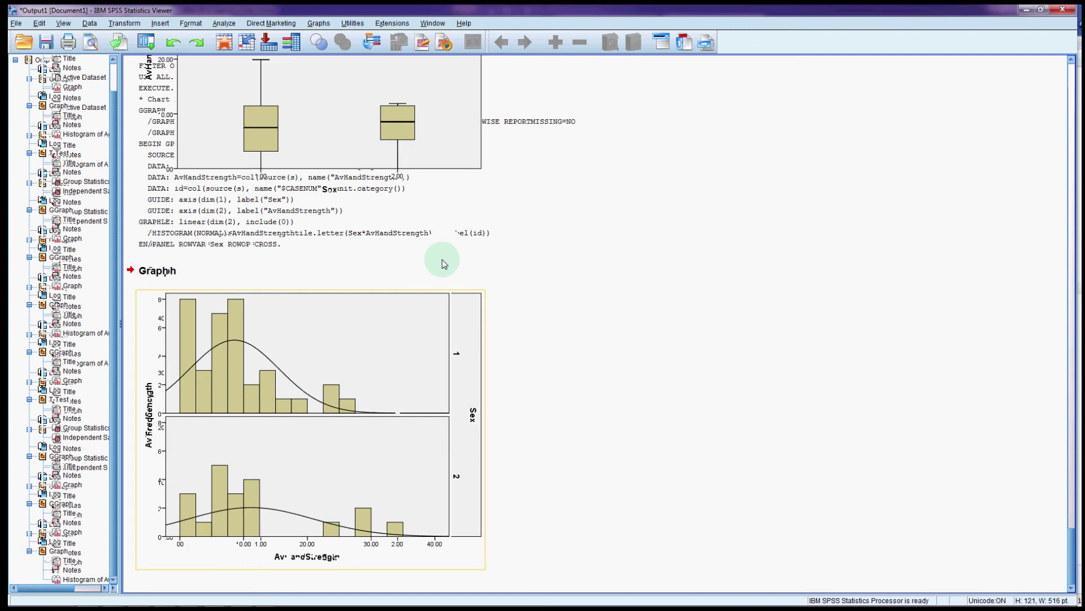
pyautogui.click(435, 264)
pyautogui.click(431, 163)
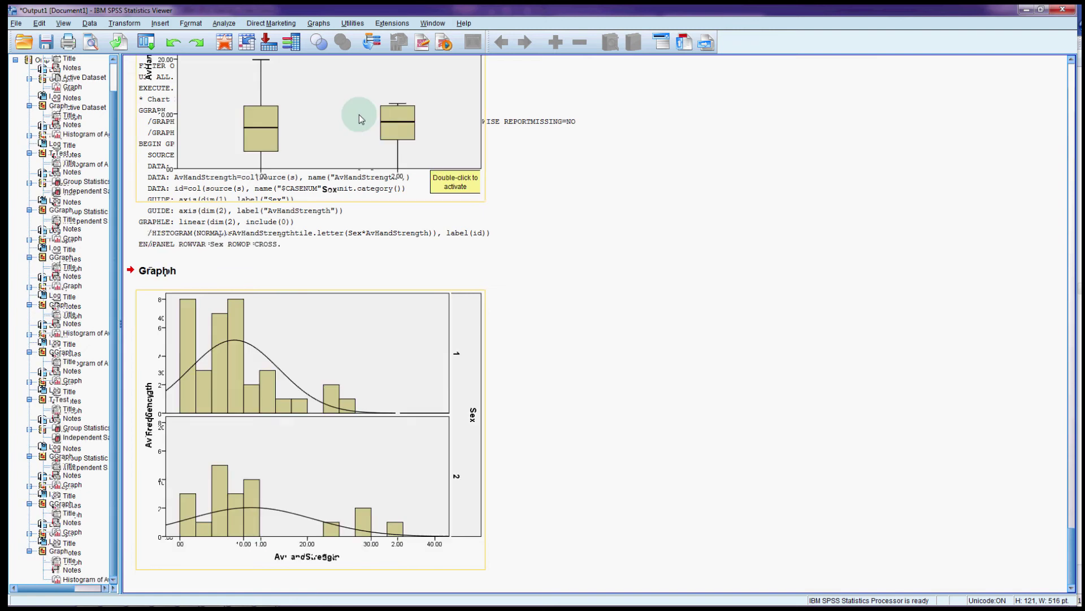
# Open the Analyze > Nonparametric Tests > Independent Samples dialog, then bring up the browser windows.
pyautogui.click(224, 23)
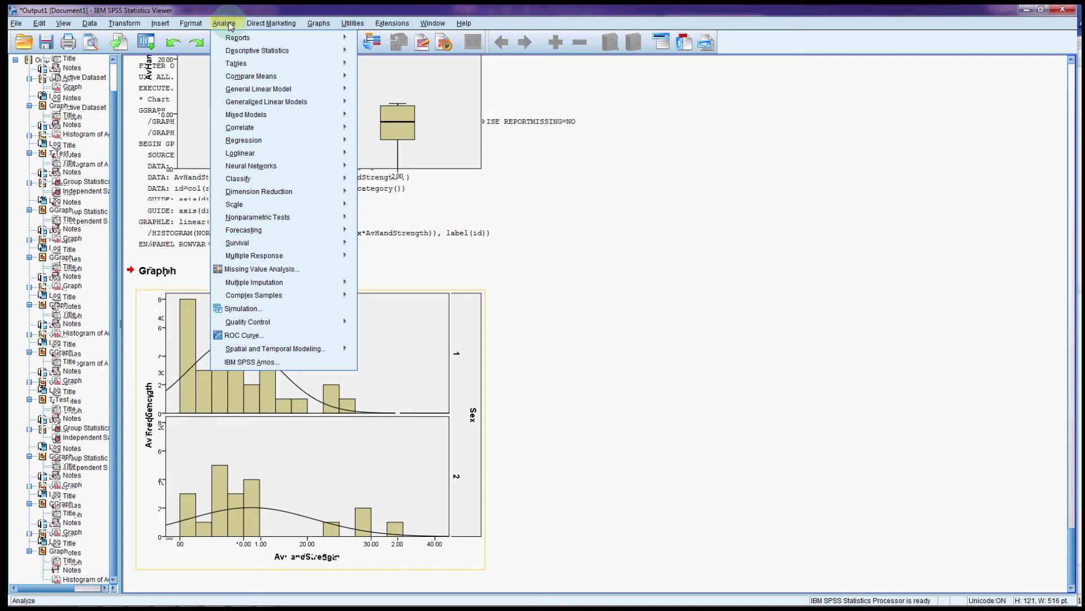
pyautogui.press('Escape')
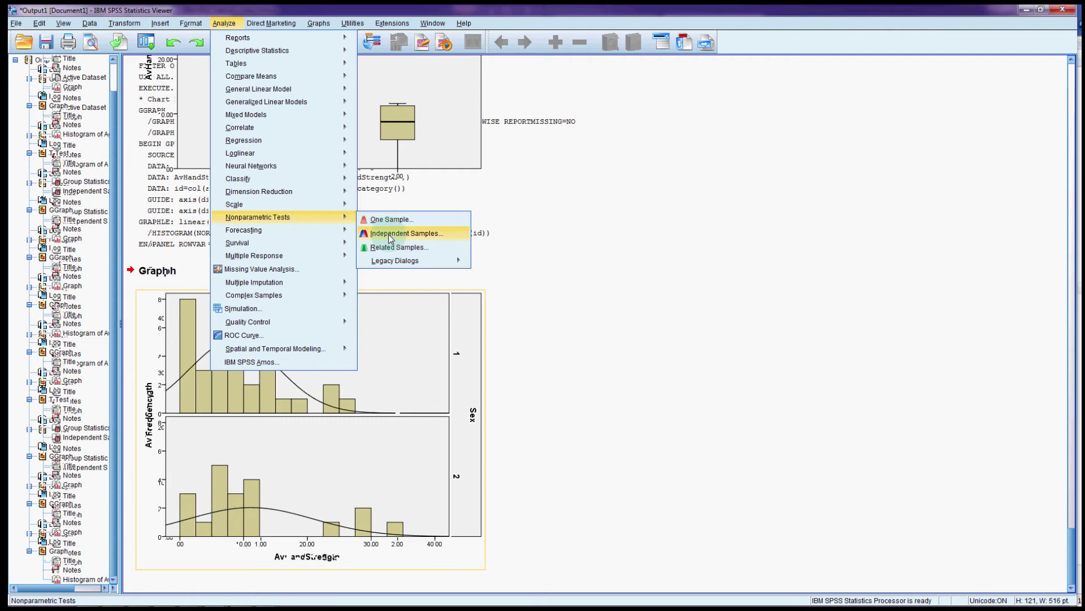
pyautogui.click(426, 233)
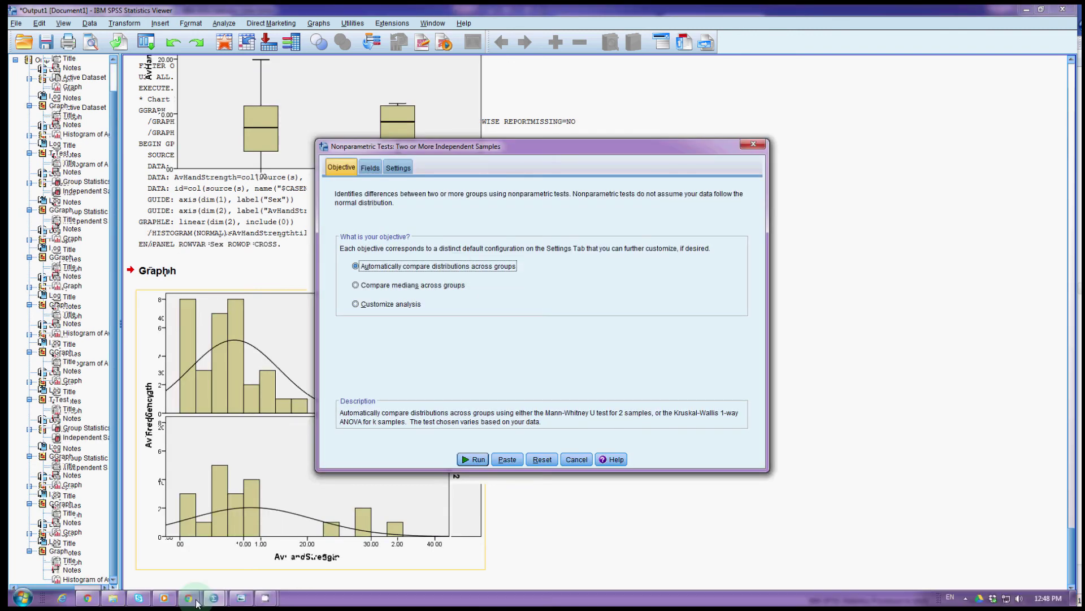
pyautogui.click(198, 604)
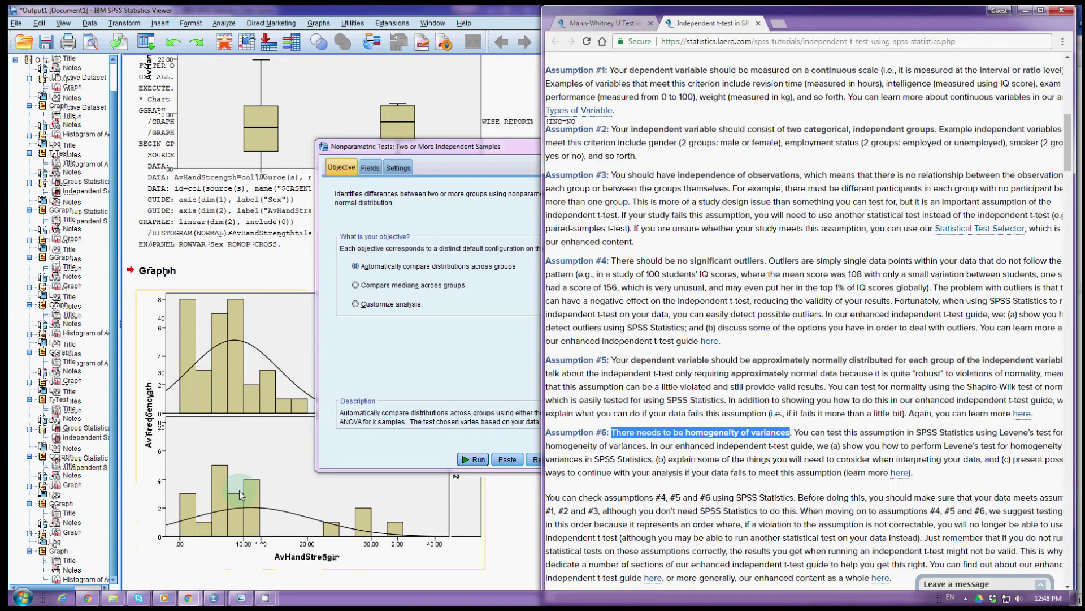
# Read Assumption #4 on the Mann-Whitney U tutorial, then go to the SPSS dialog's Fields page.
pyautogui.click(602, 23)
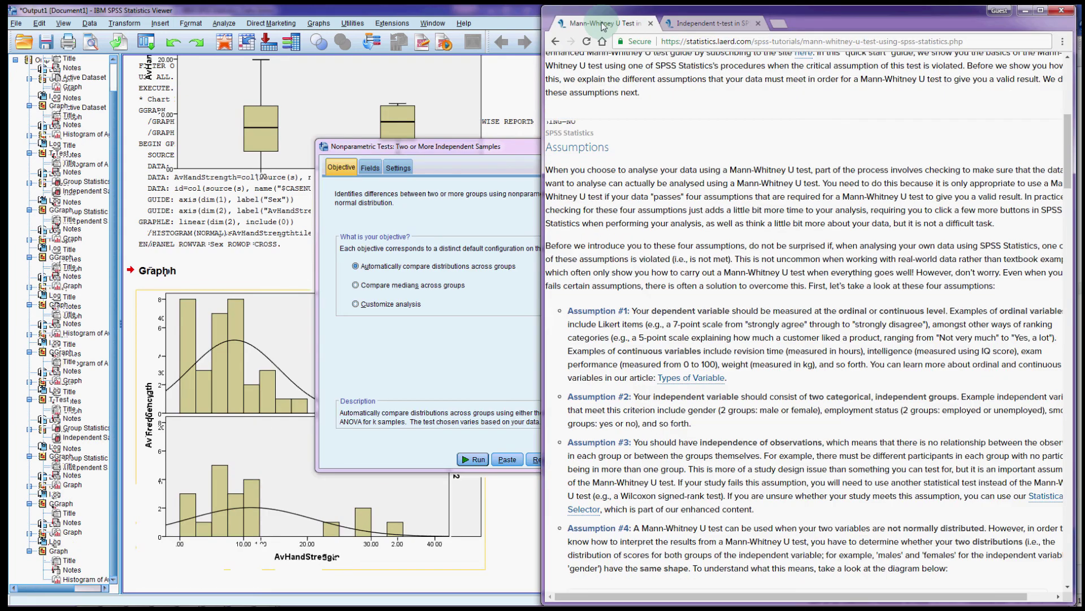
pyautogui.scroll(-4, 721, 182)
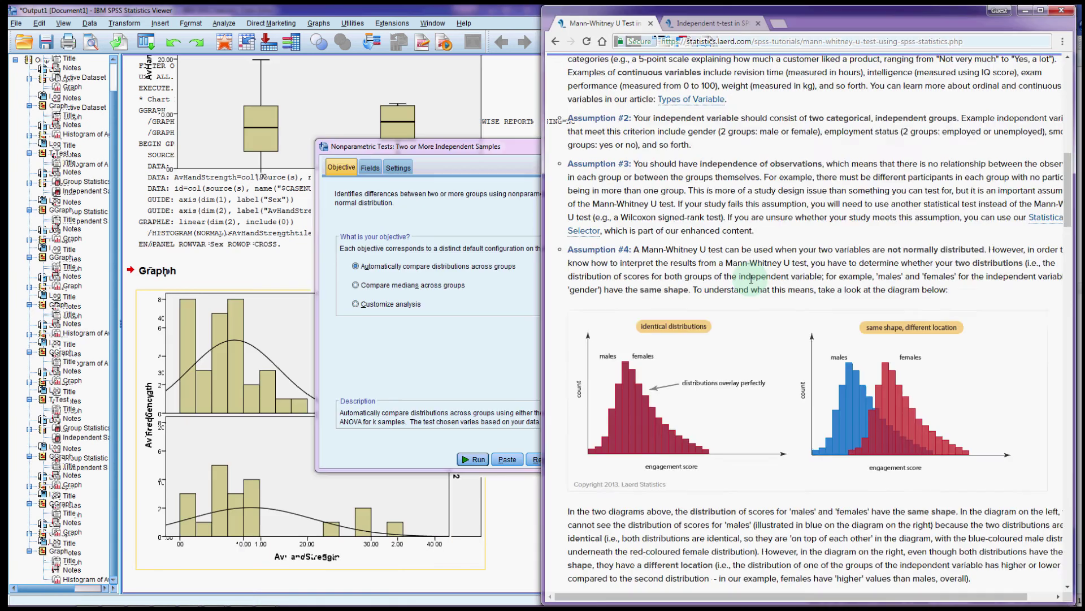
pyautogui.scroll(-3, 751, 279)
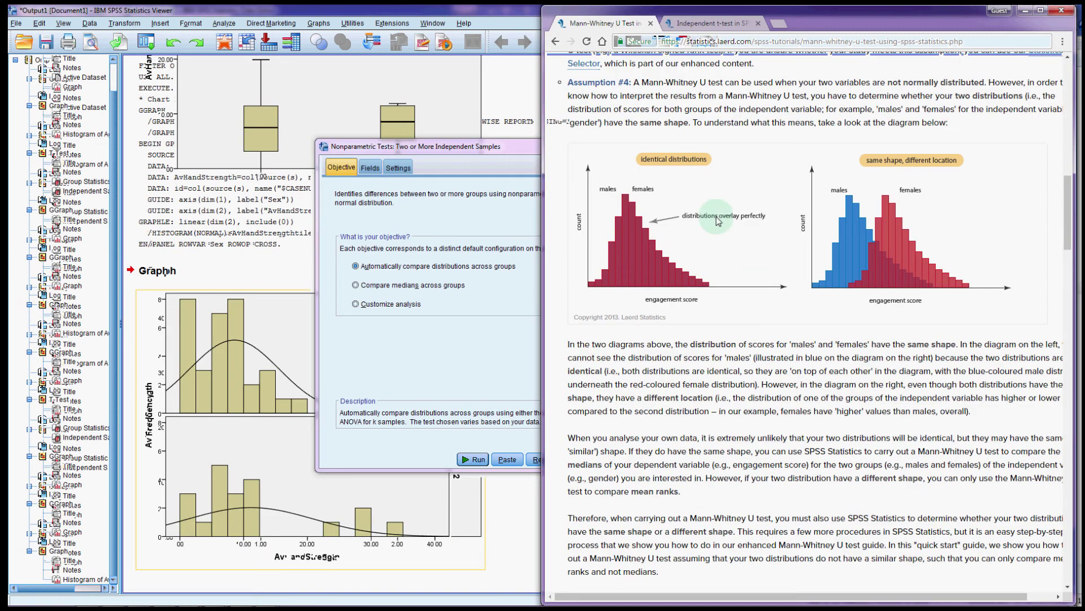
pyautogui.click(523, 148)
pyautogui.click(371, 168)
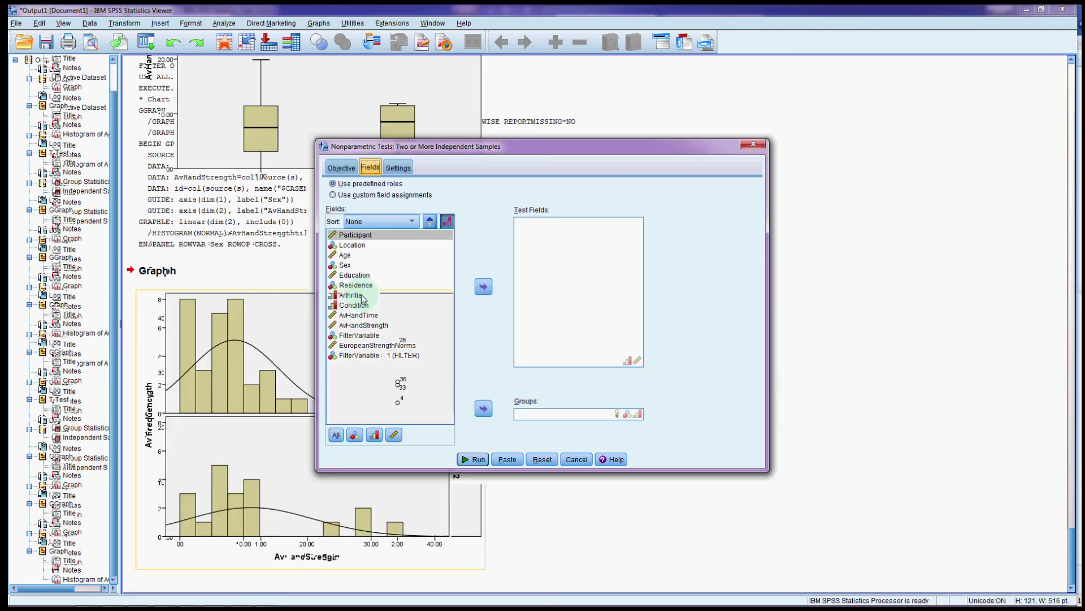
# Assign AvHandStrength as the test field and Sex as the grouping field, then run the test.
pyautogui.click(362, 326)
pyautogui.click(482, 289)
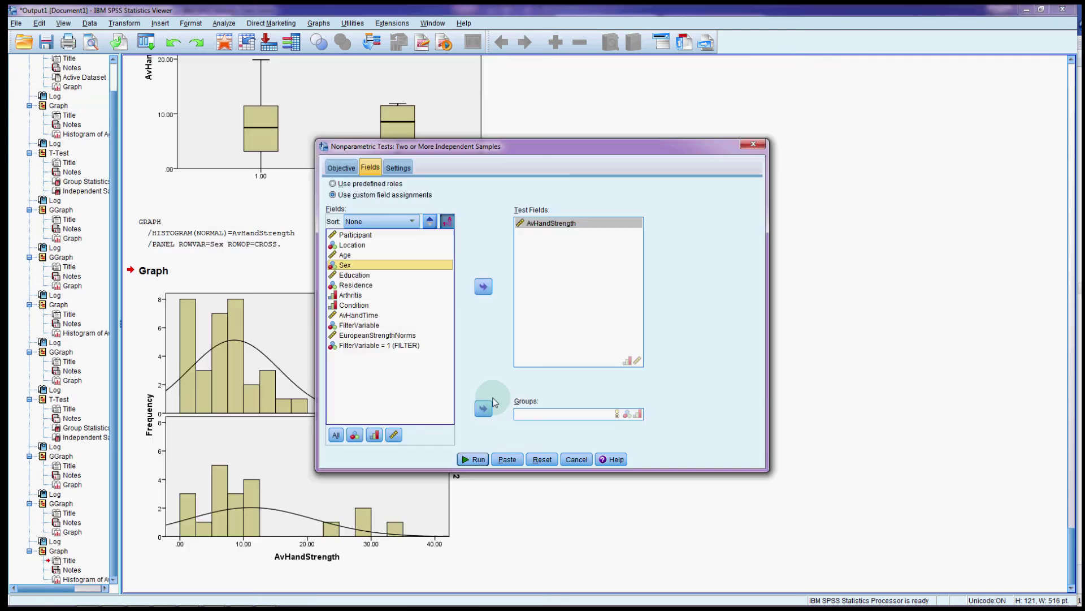
pyautogui.click(487, 406)
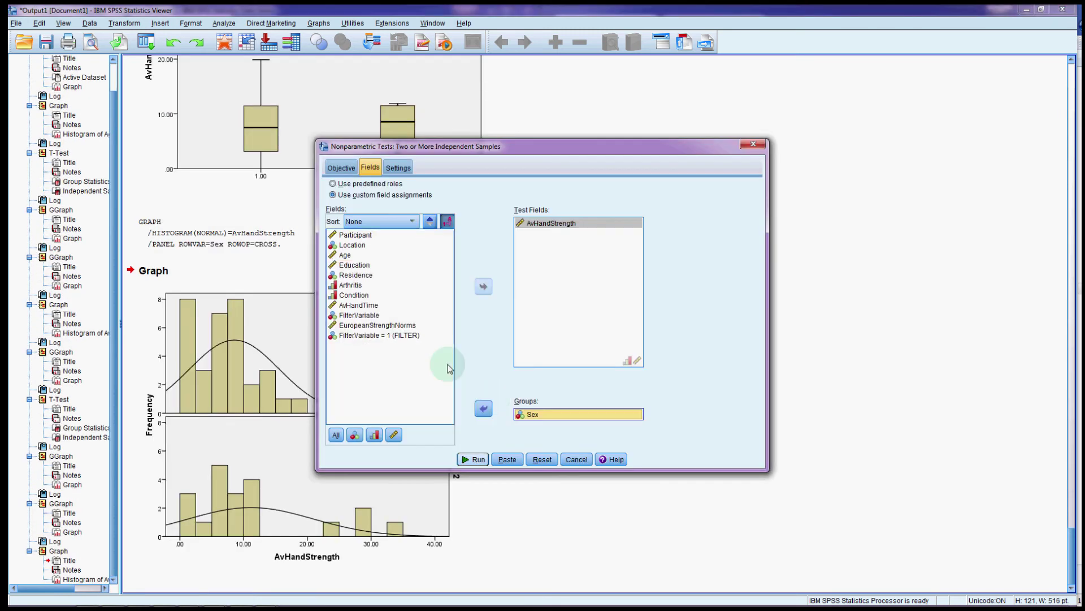
pyautogui.click(472, 458)
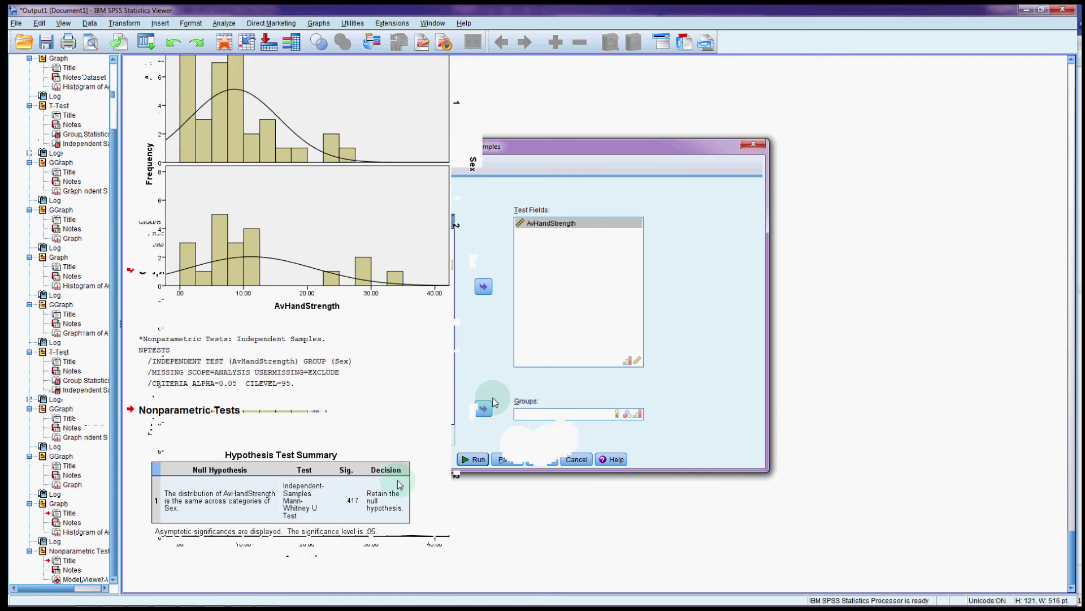
# Select the Mann-Whitney summary (Sig. .417), scroll down, and open the Analyze menu.
pyautogui.click(233, 516)
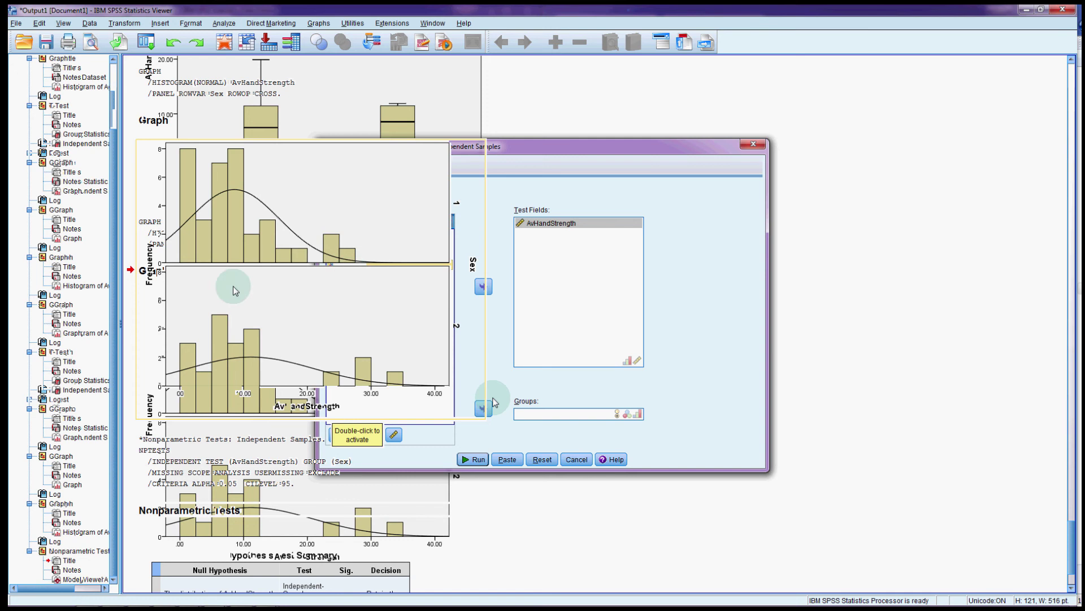
pyautogui.scroll(-3, 288, 455)
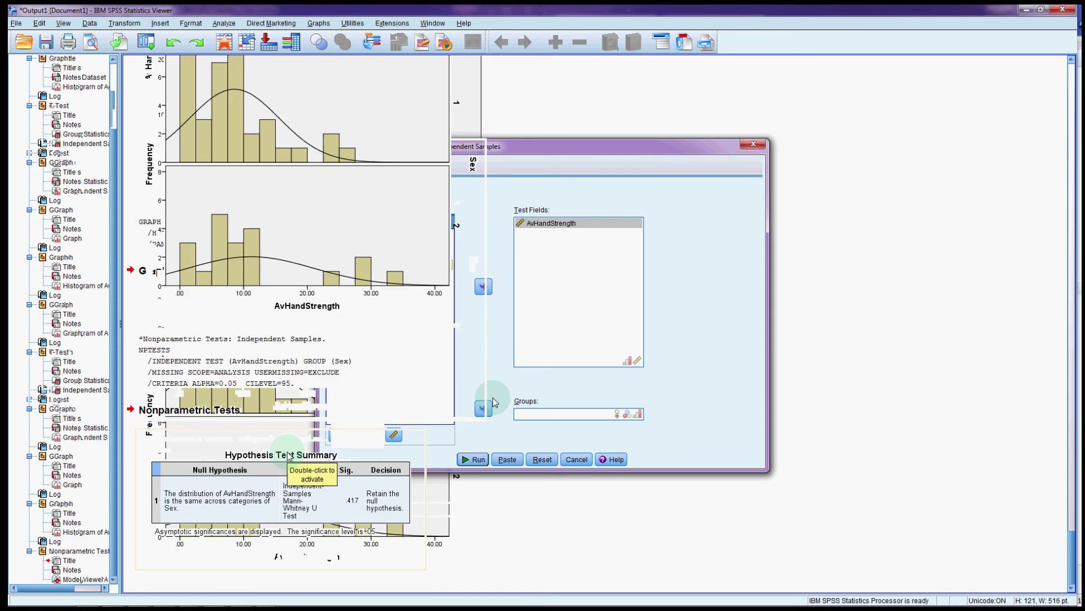
pyautogui.click(225, 23)
pyautogui.moveTo(255, 192)
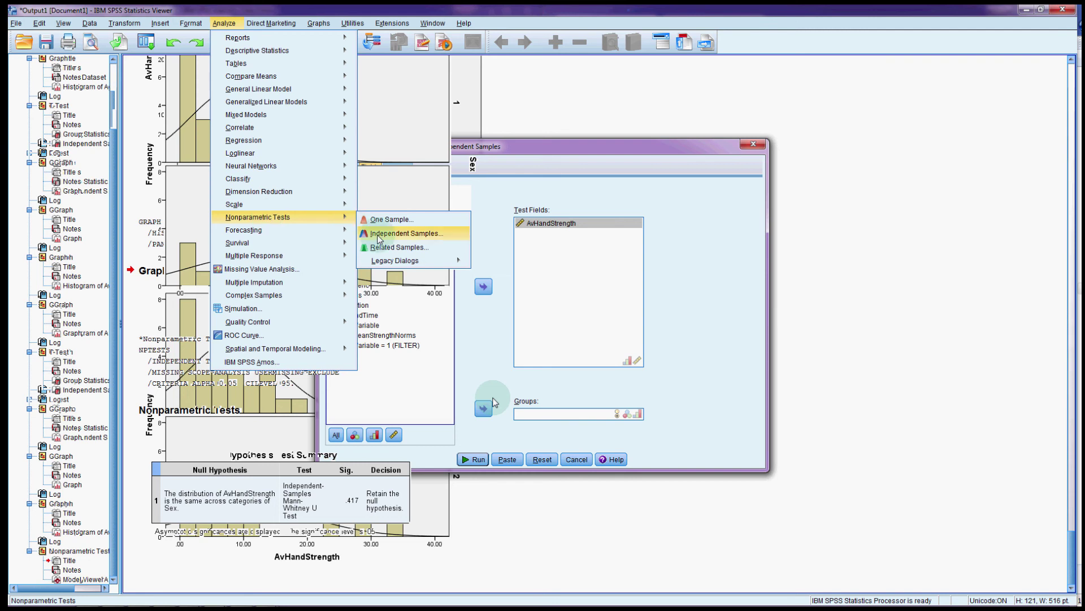
# Switch the objective to Compare medians across groups and run it with the same AvHandStrength/Sex fields.
pyautogui.click(379, 233)
pyautogui.click(341, 168)
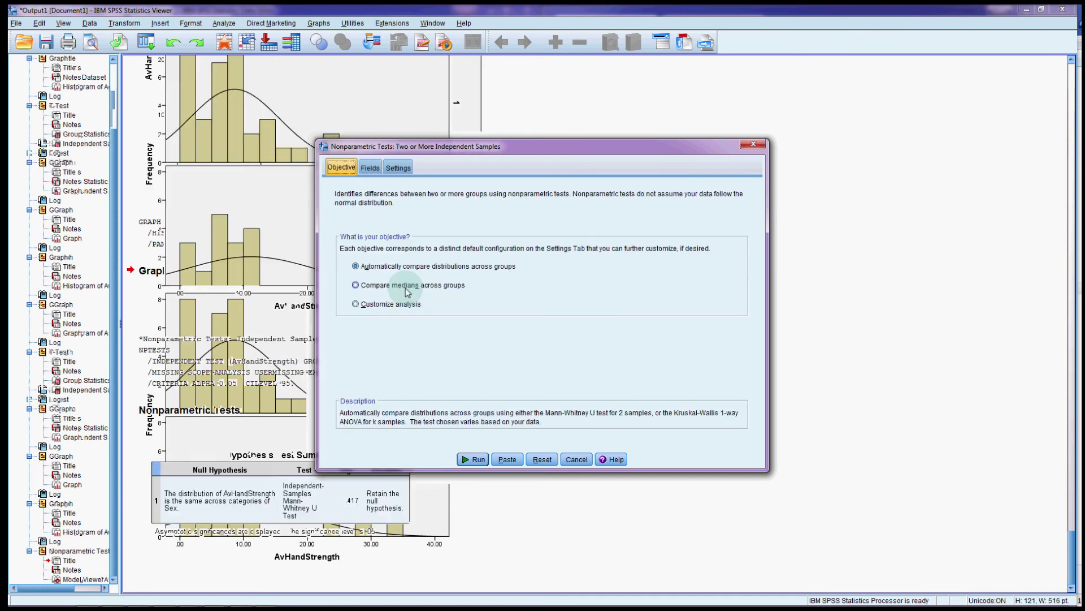
pyautogui.click(356, 286)
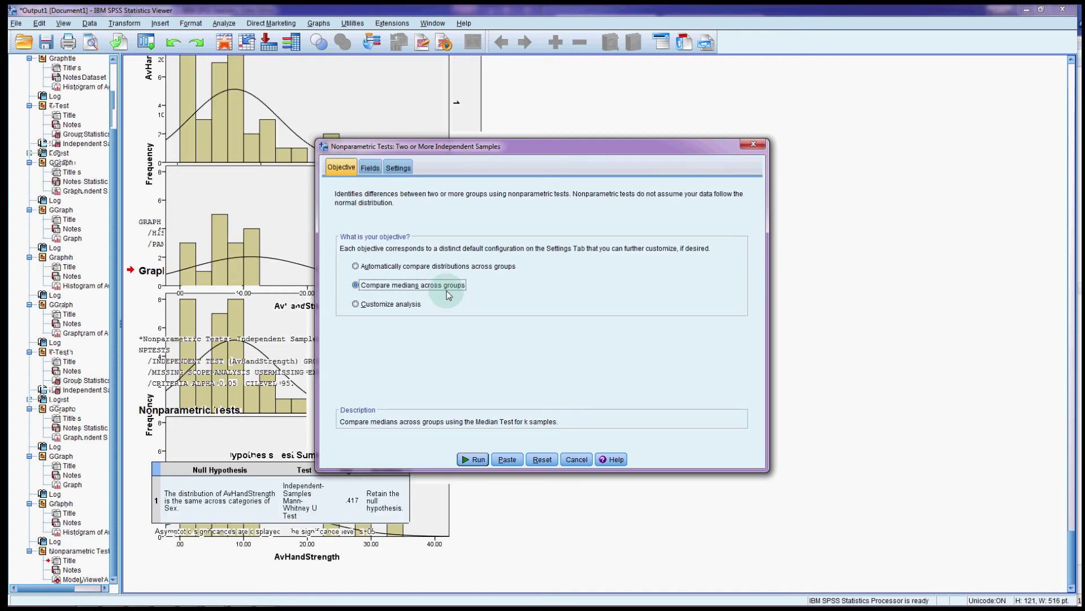
pyautogui.click(372, 168)
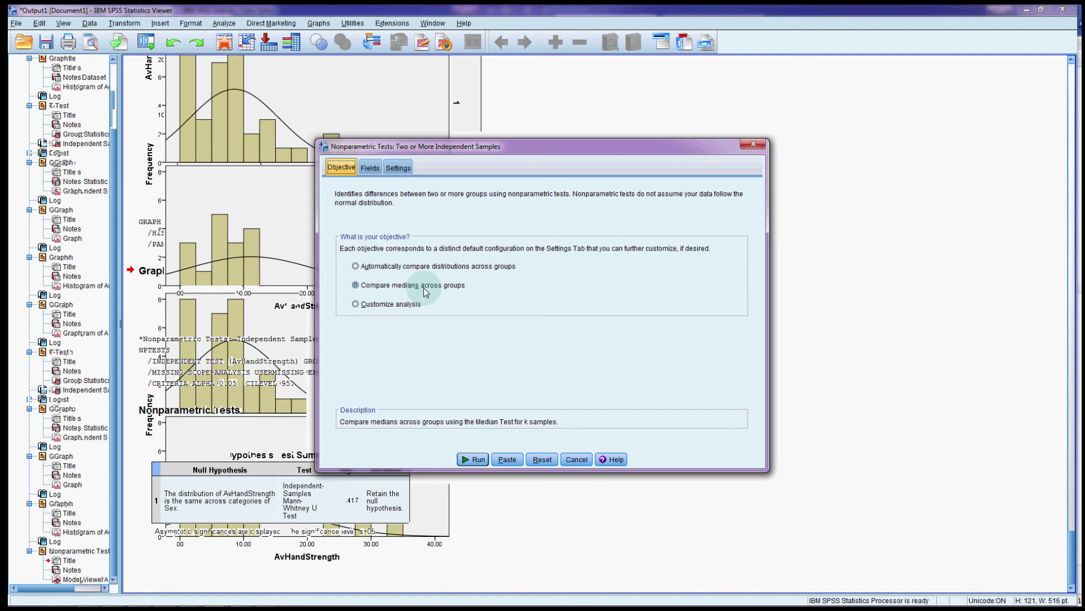
pyautogui.click(472, 459)
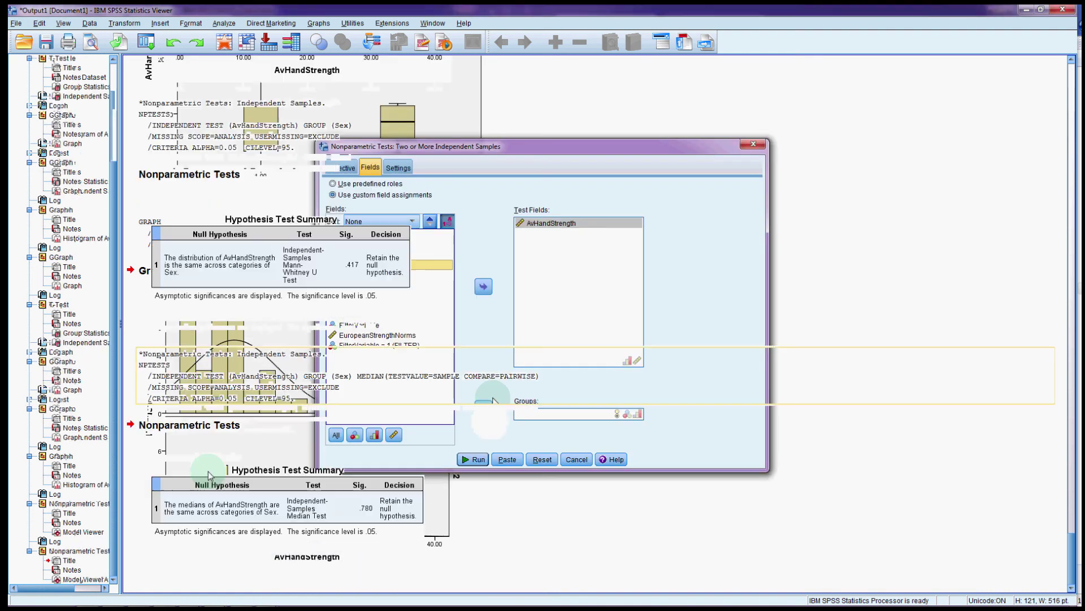
# Open the Mann-Whitney summary in the Model Viewer to see mean ranks 27.18 and 30.88 by sex.
pyautogui.click(208, 513)
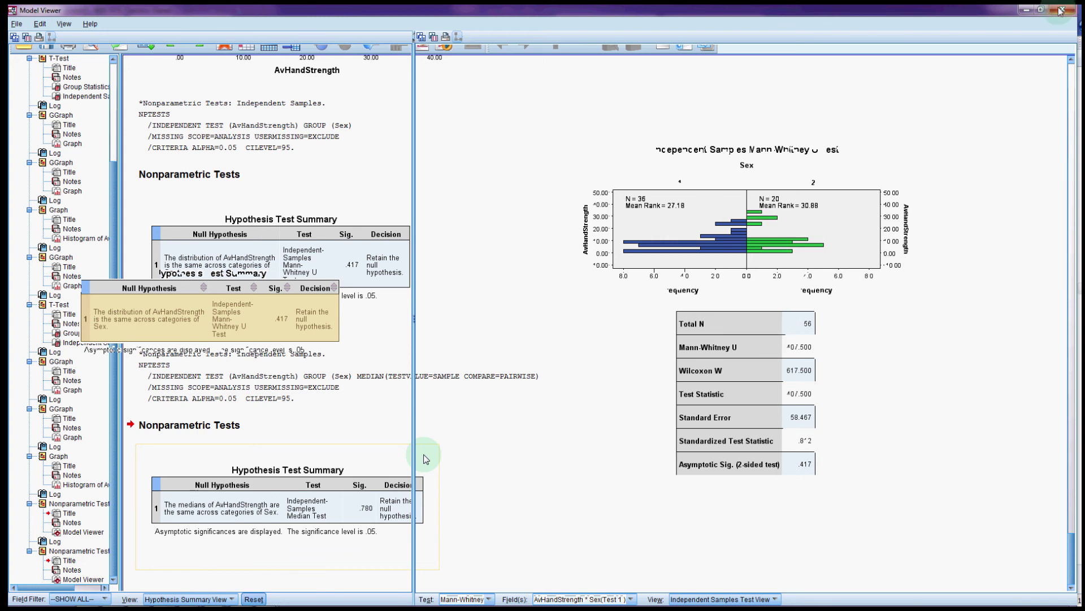
# Close the Model Viewer and select the Median Test summary table (Sig. .780).
pyautogui.click(424, 455)
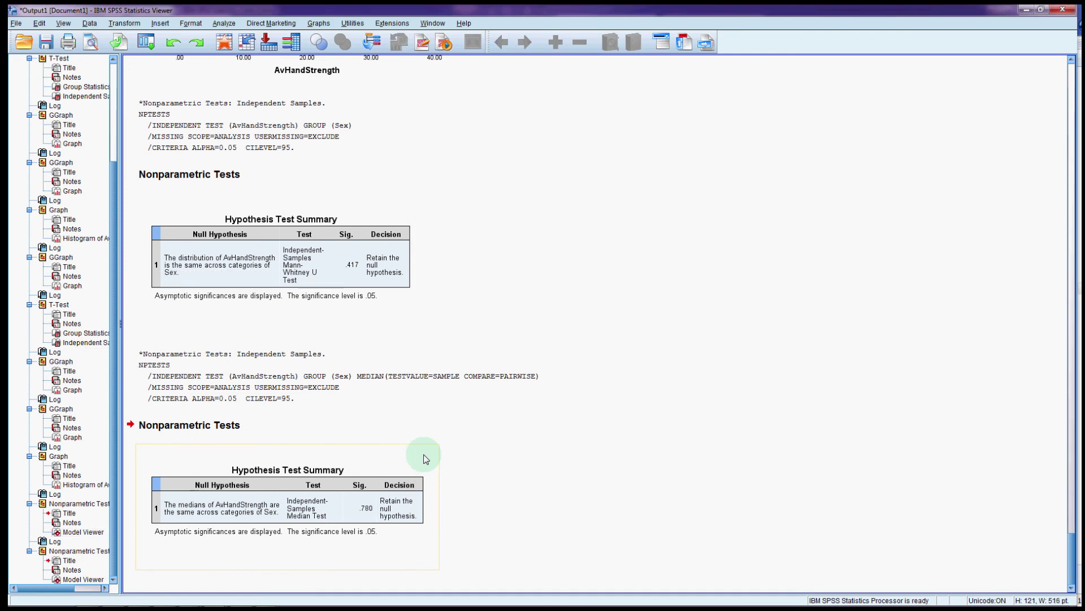
pyautogui.click(513, 339)
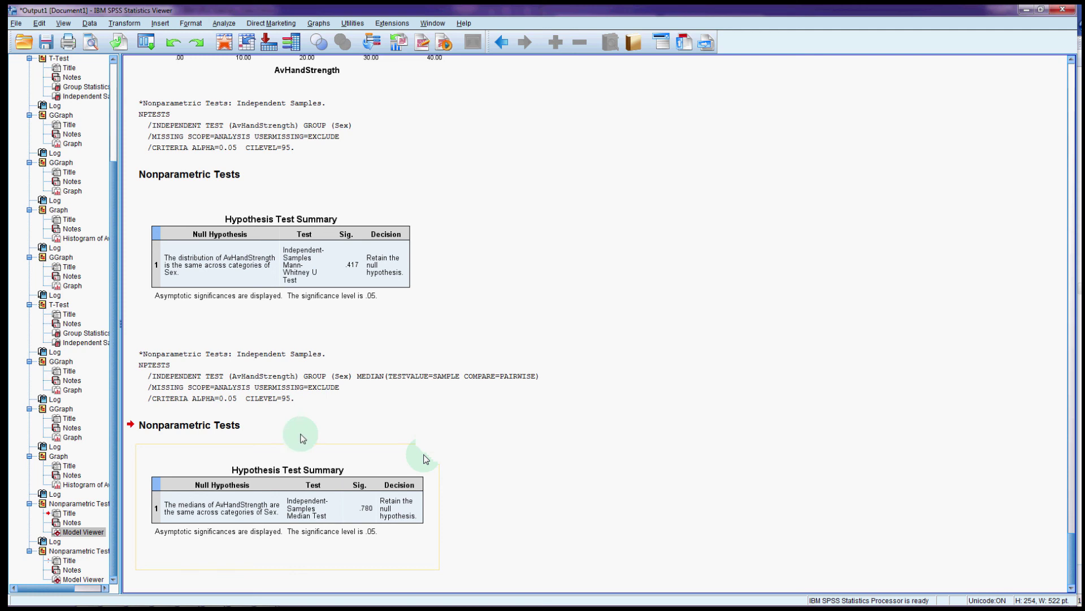
pyautogui.click(257, 506)
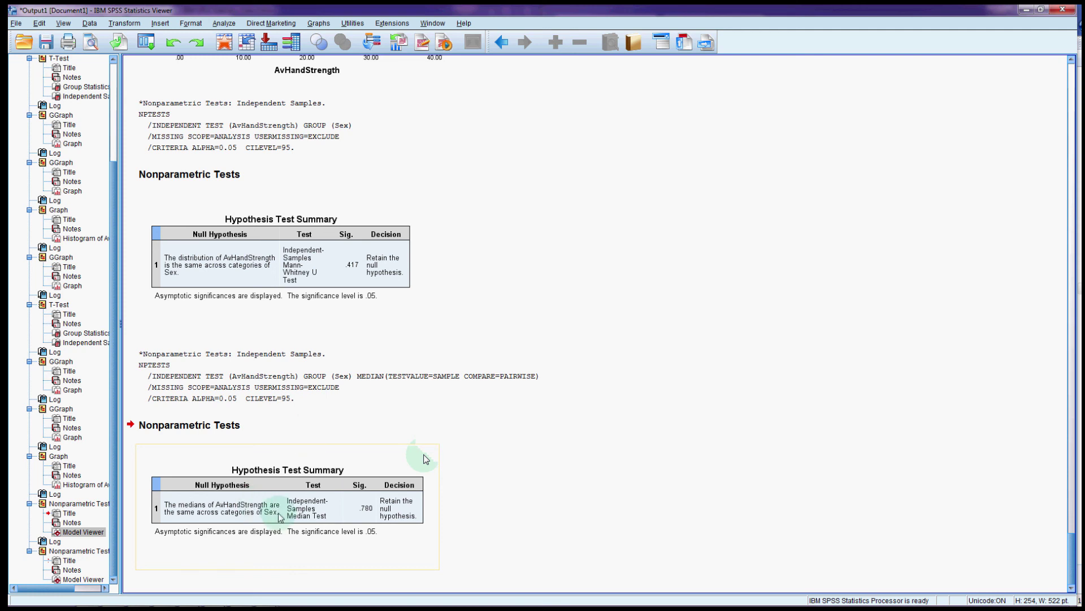
pyautogui.click(337, 511)
pyautogui.click(426, 457)
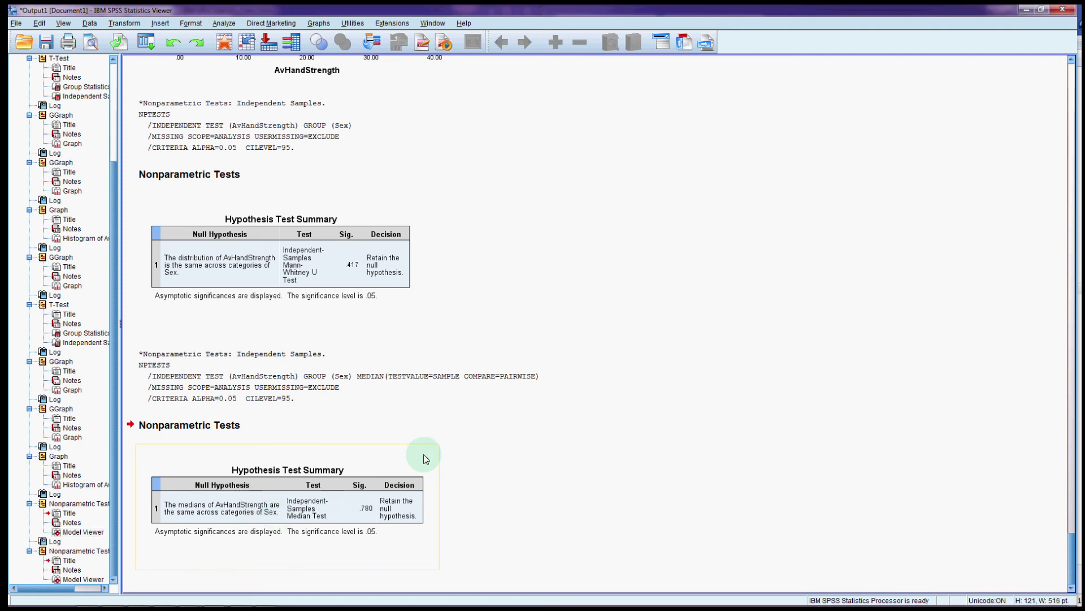